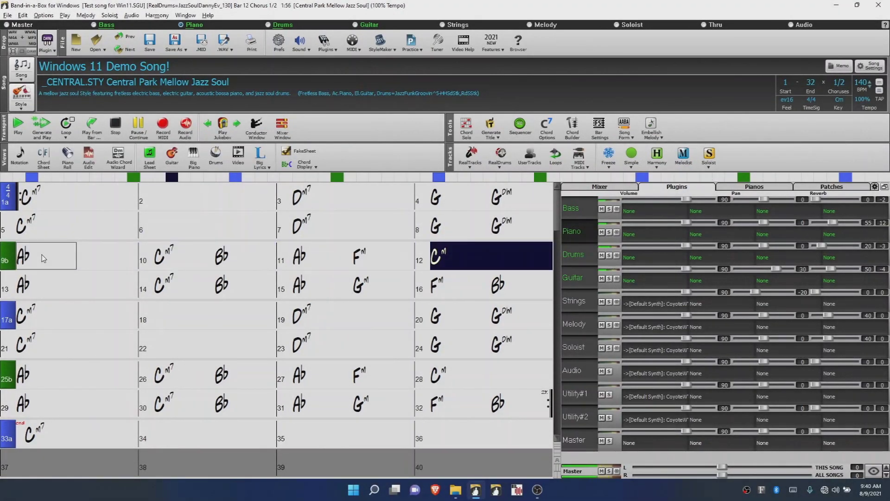
Step: Briefly show the playing demo song on the guitar fretboard, then switch to standard notation
click(172, 156)
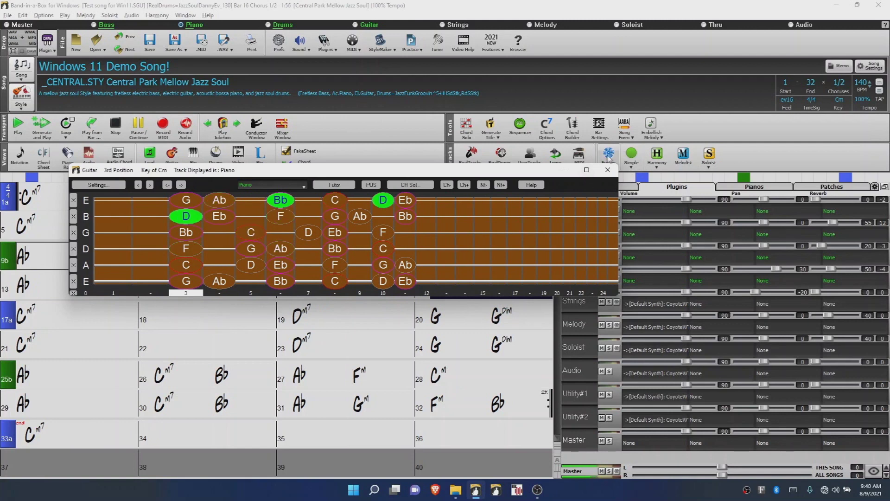
click(610, 170)
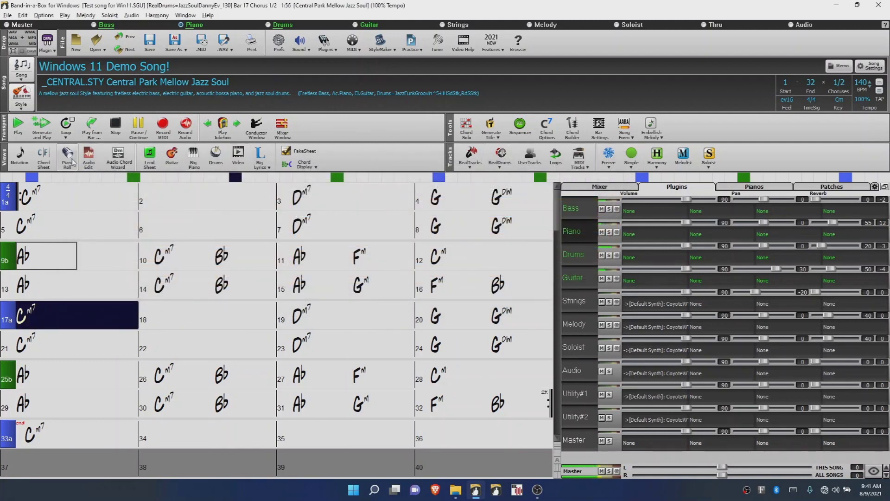
click(21, 156)
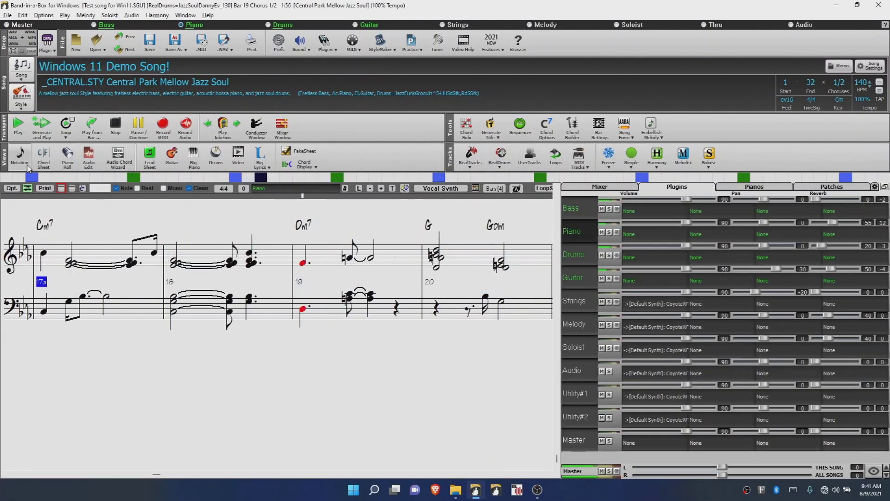
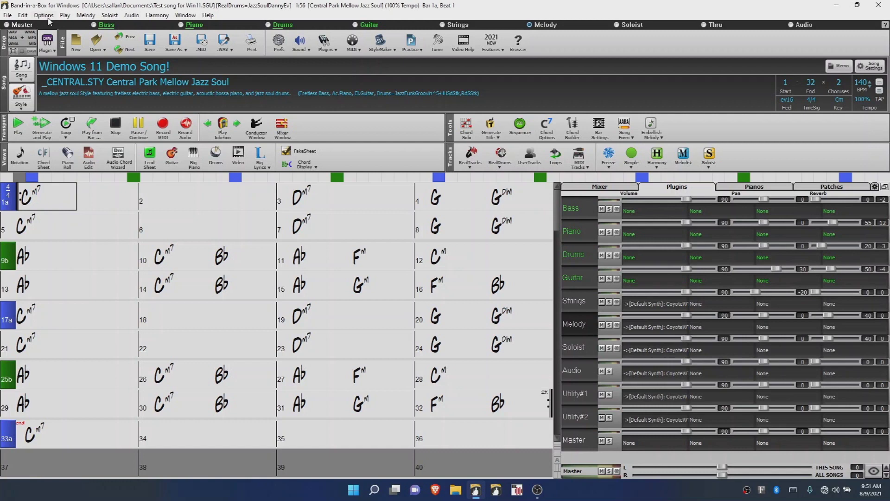
Step: Choose iRig Keys as the MIDI Input Driver in the MIDI/Audio driver setup
click(43, 15)
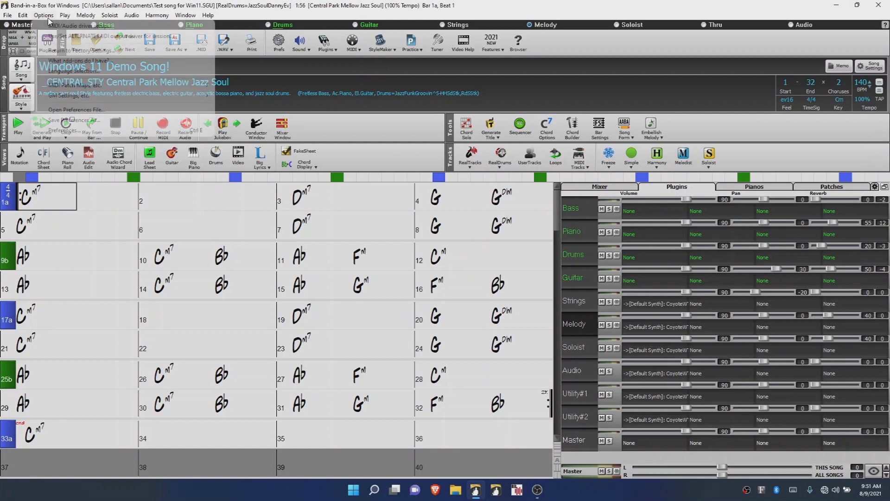
click(61, 27)
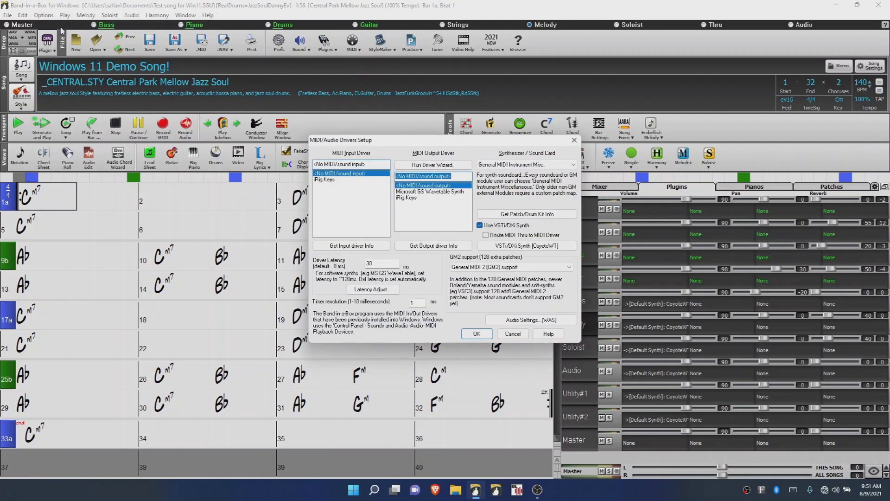
click(342, 179)
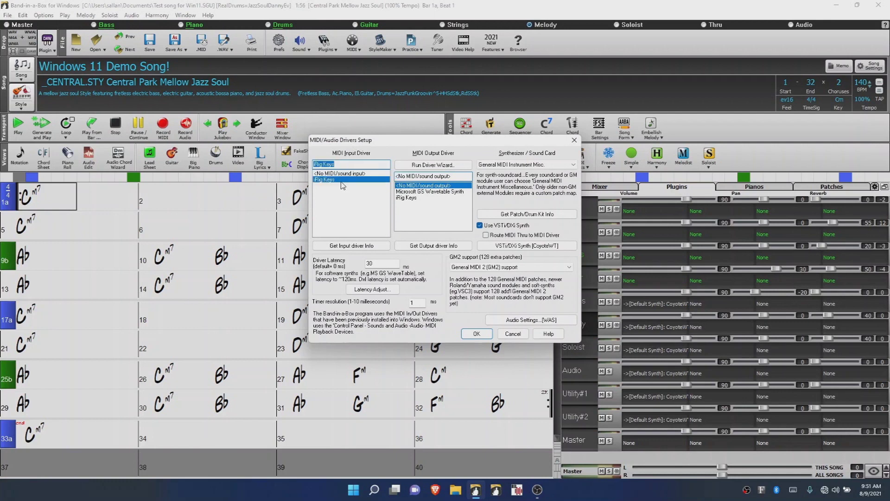
click(476, 334)
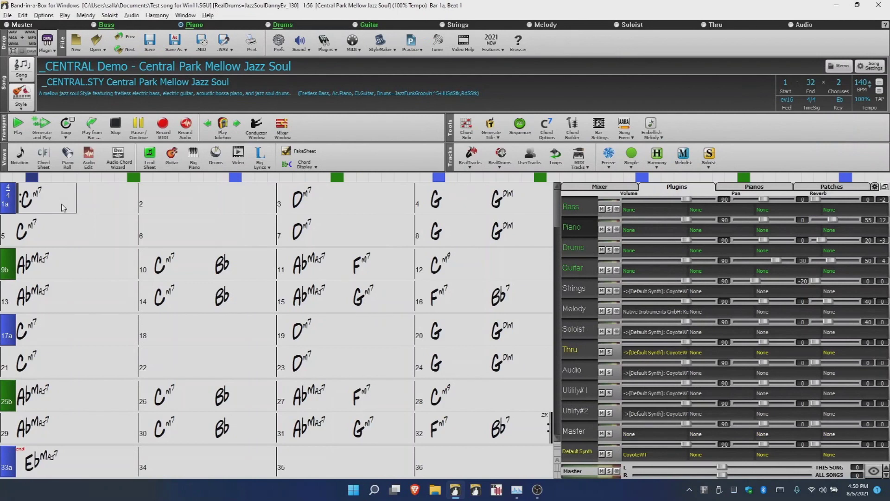
Step: Record MIDI onto the Melody track from Start of Song, then keep the take
click(169, 126)
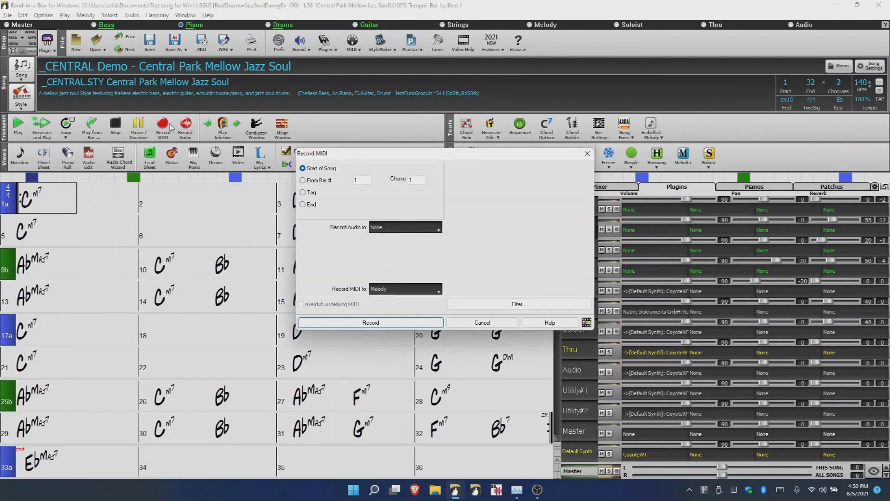
click(392, 323)
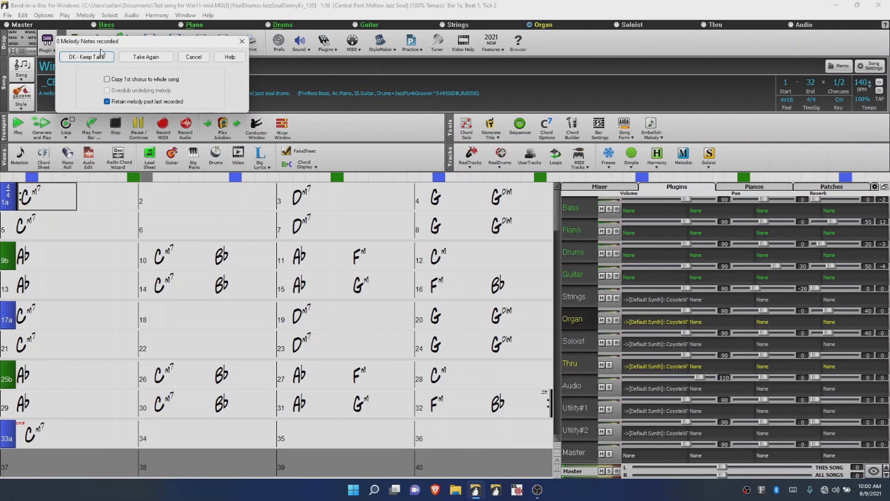
click(99, 58)
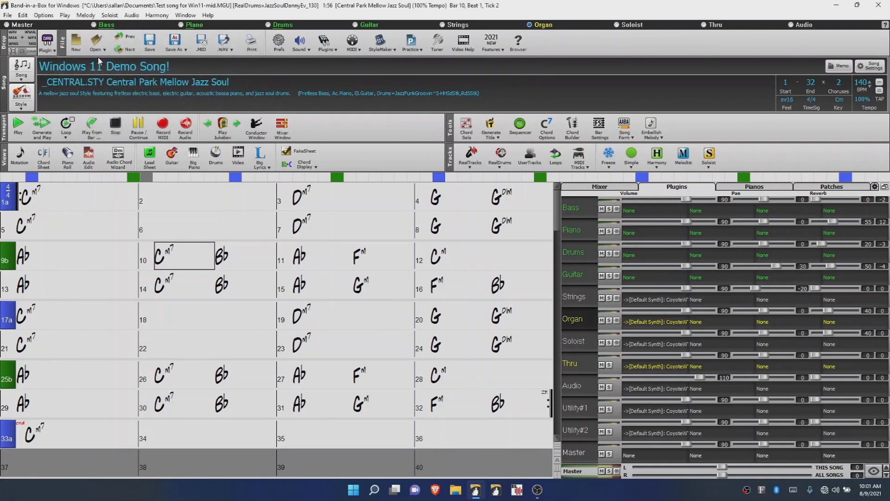
Step: Load the Kontakt Jazz Organ.nki instrument into the Organ track's plugin slot
click(45, 197)
right_click(636, 321)
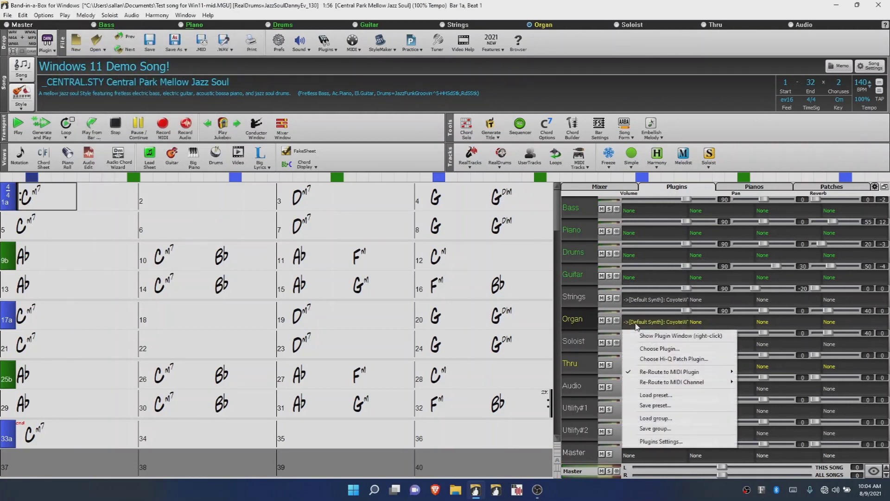
click(658, 348)
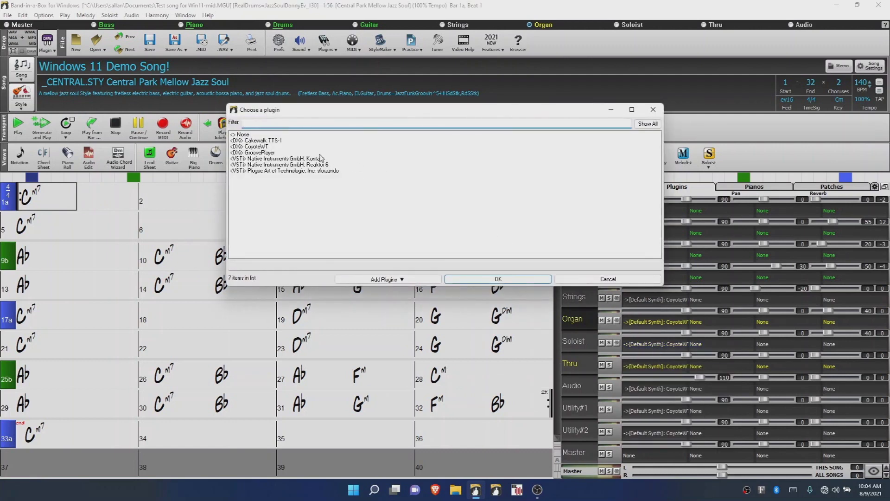
click(316, 159)
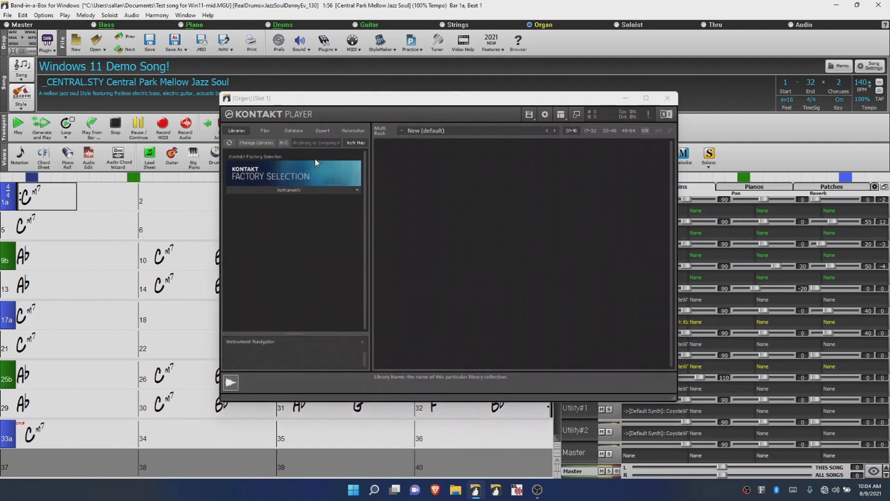
click(296, 189)
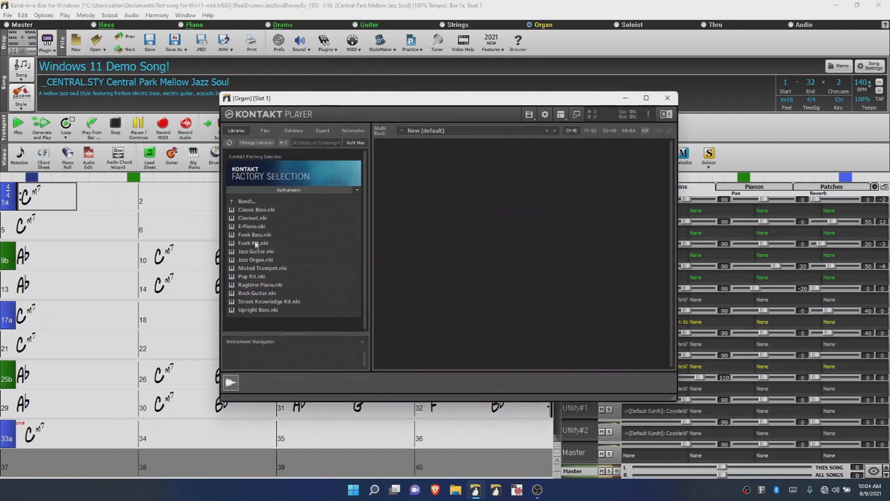
double_click(254, 260)
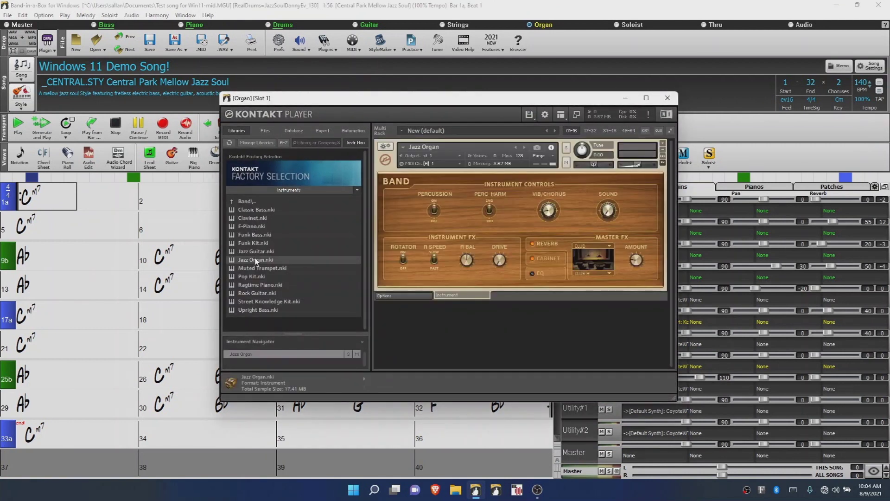
Step: Set the Jazz Organ's MIDI channel to omni and close Kontakt
click(460, 163)
click(438, 171)
click(668, 98)
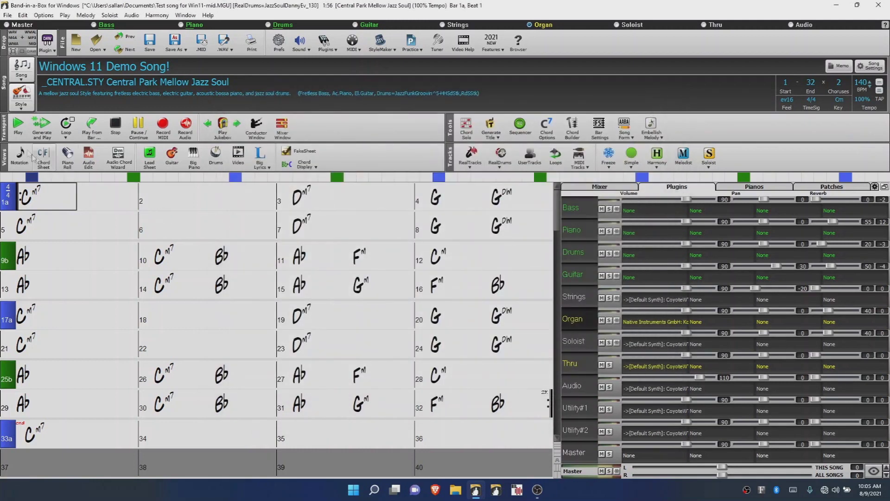
Step: Play the song, lower the Organ track volume to about 77, then stop playback
click(17, 125)
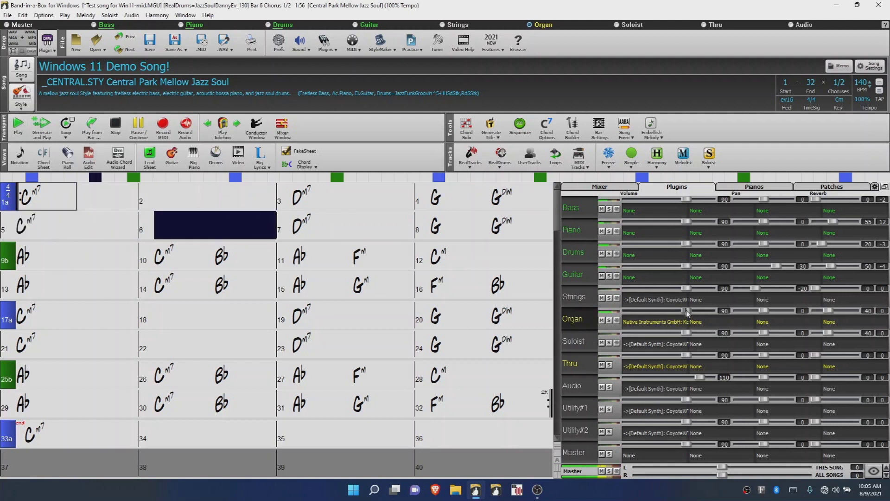
drag(668, 311, 681, 311)
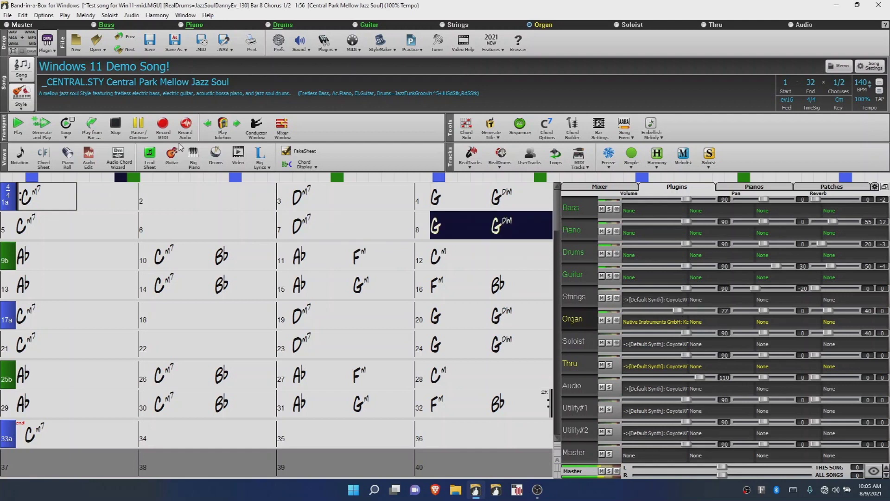
click(115, 124)
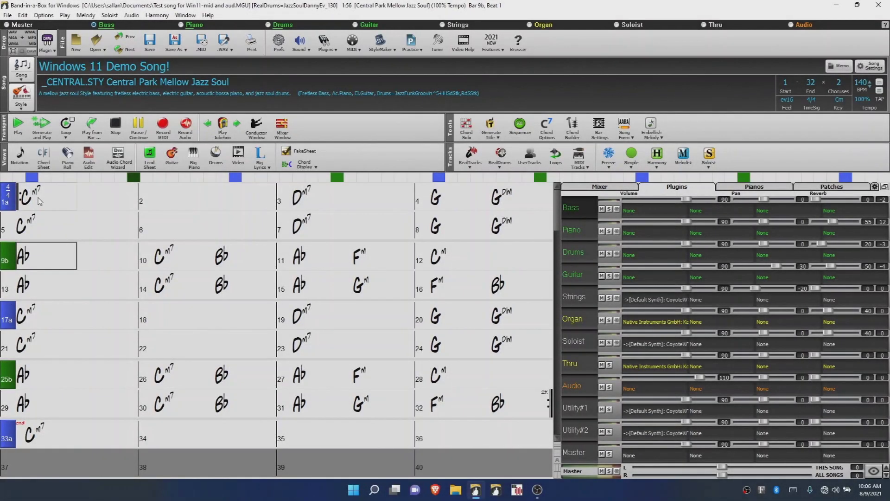
click(16, 258)
Step: Enable Punch In Record from bar 8 through bar 18 and start recording audio
click(184, 127)
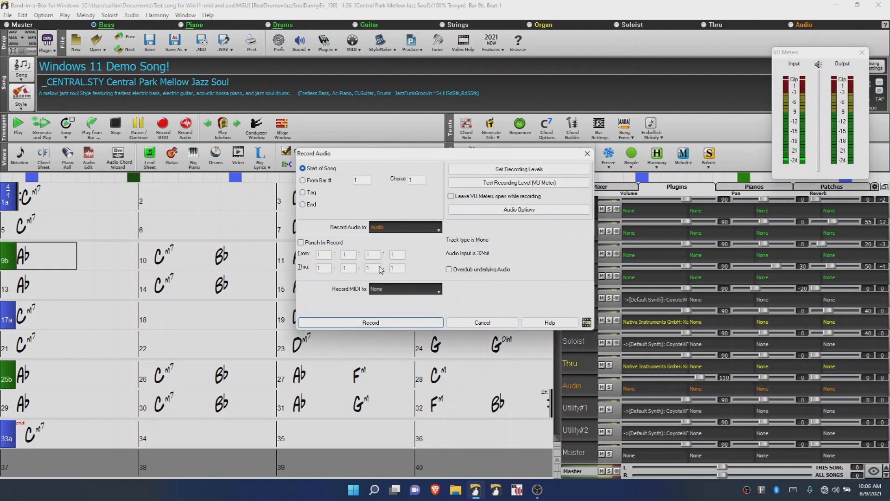
click(301, 242)
double_click(346, 255)
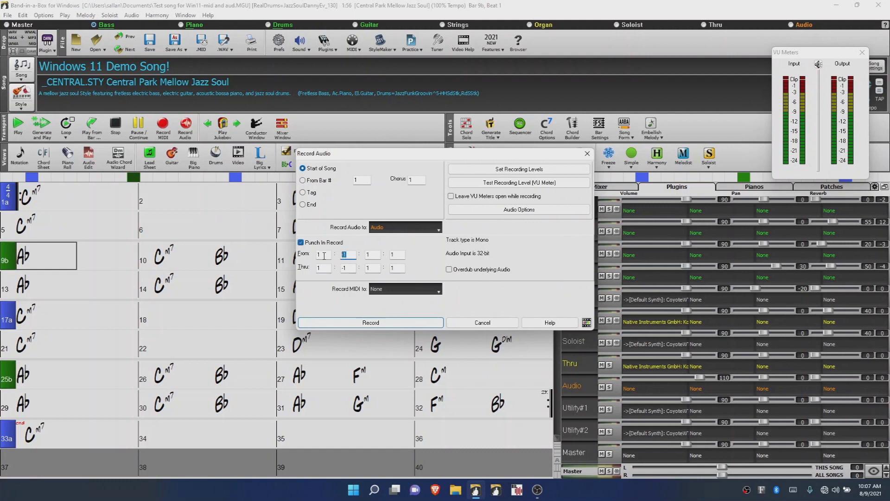
text(8)
double_click(345, 269)
text(18)
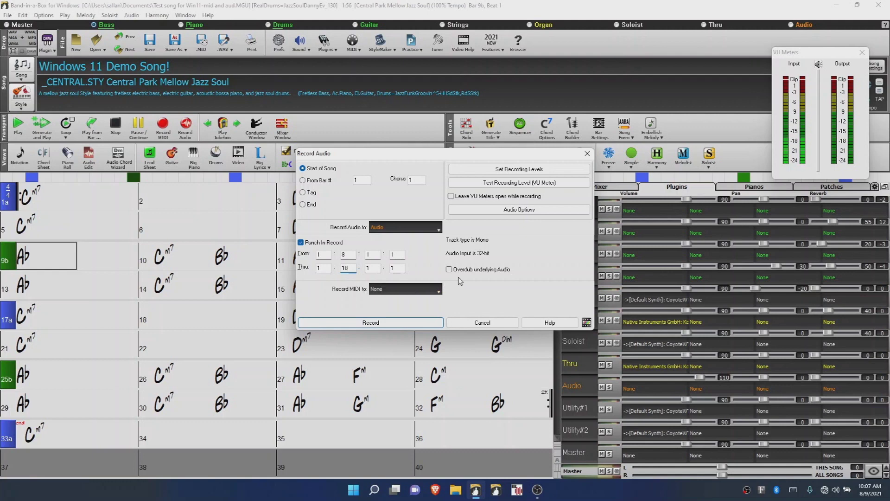
click(417, 322)
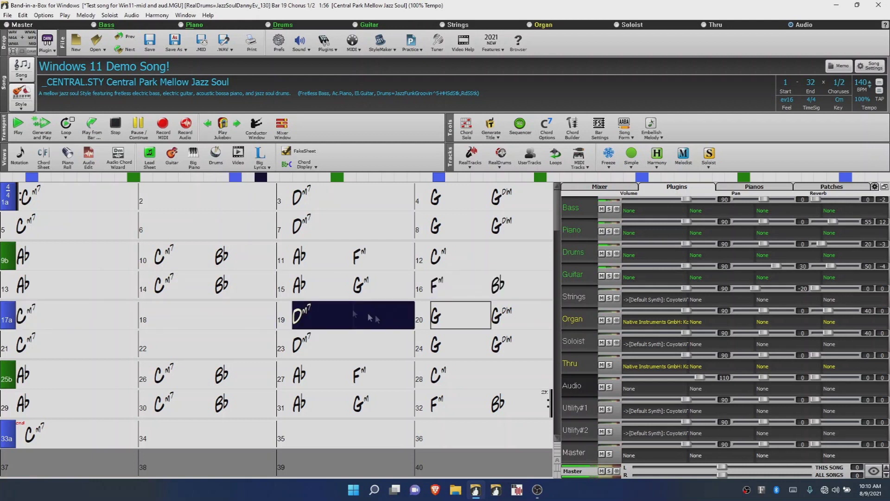
Step: Stop recording, keep the take, and answer Yes to keep it as a punch-in
click(117, 130)
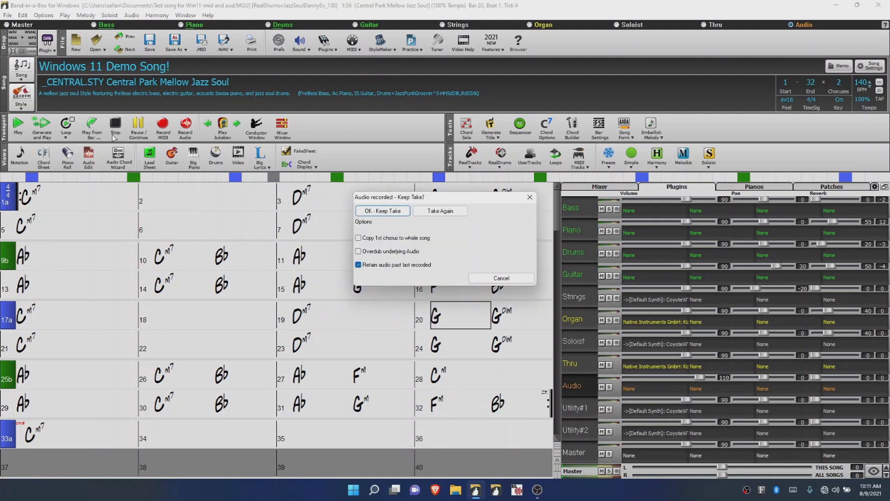
click(383, 211)
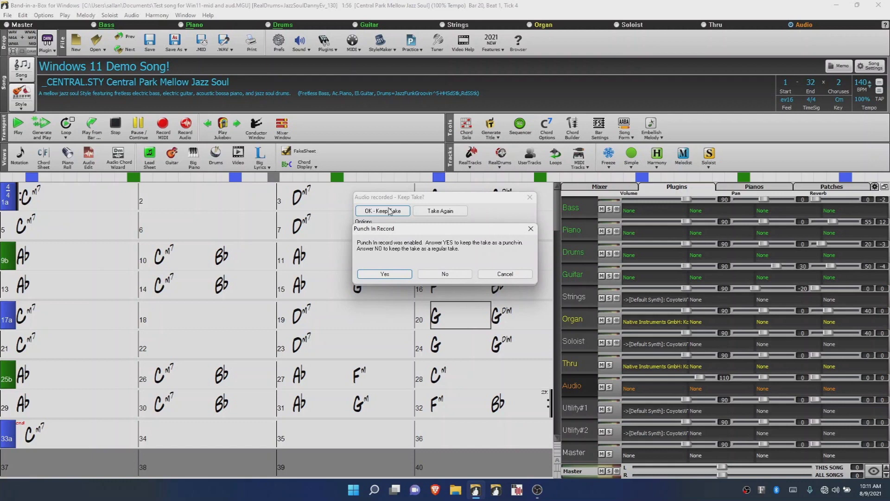
click(385, 274)
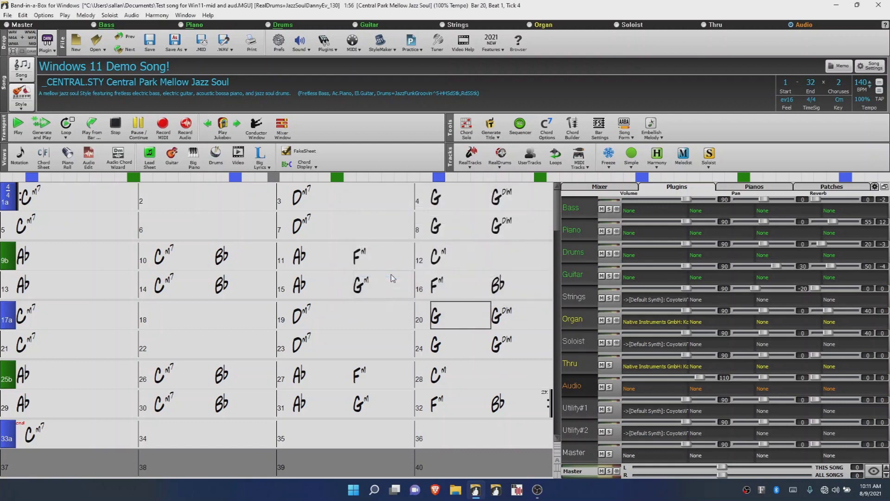